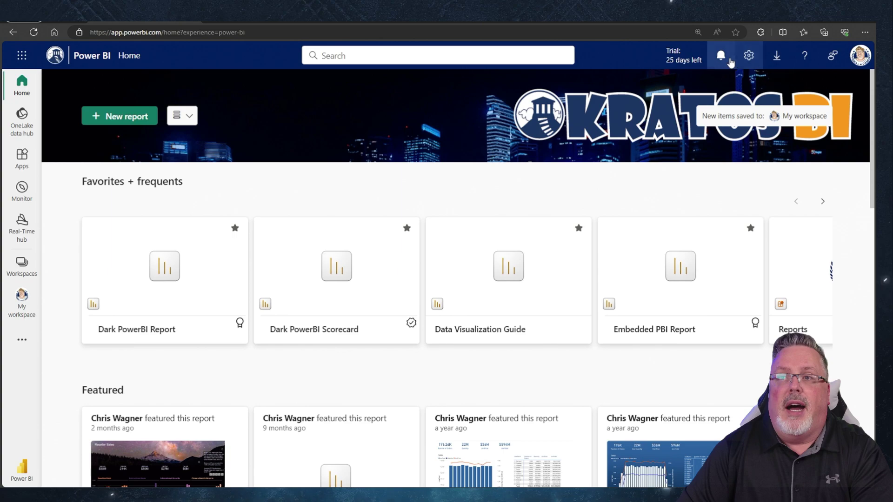
# - Follow the Fabric trial expiry notification to the admin portal's trial capacity settings and read the expiration warning
pyautogui.click(725, 57)
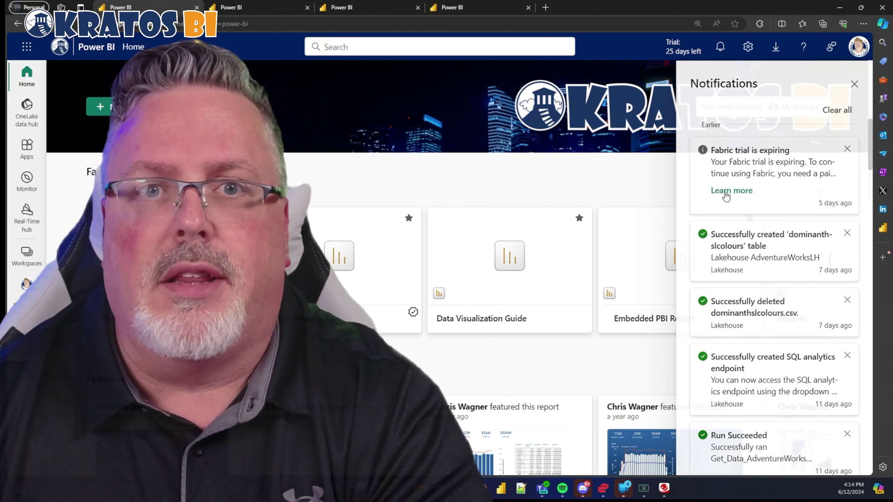
pyautogui.click(726, 193)
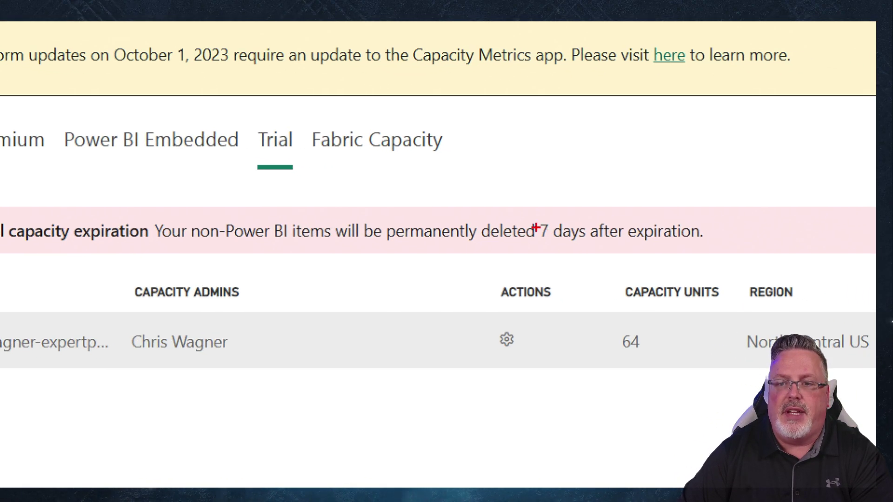
pyautogui.moveTo(510, 201); pyautogui.dragTo(720, 267)
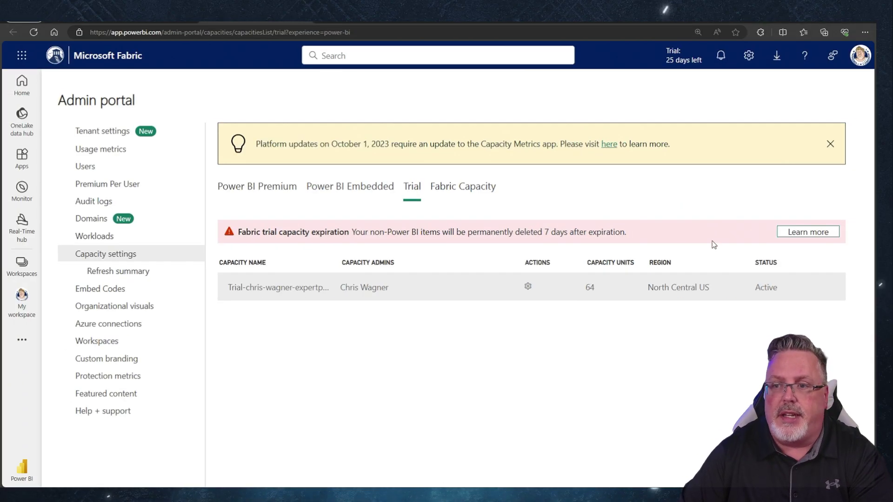
# - Read the Fabric trials help on what happens when the free trial ends and what happens to workspaces and items
pyautogui.click(790, 236)
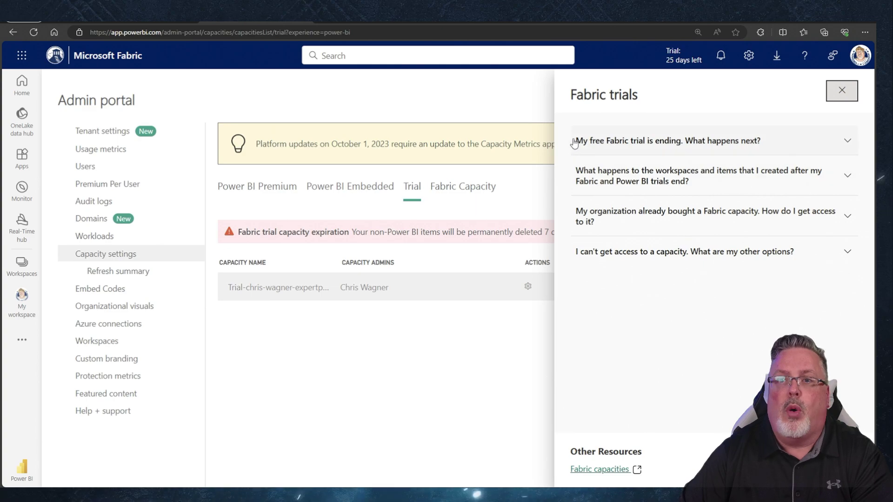
pyautogui.click(844, 144)
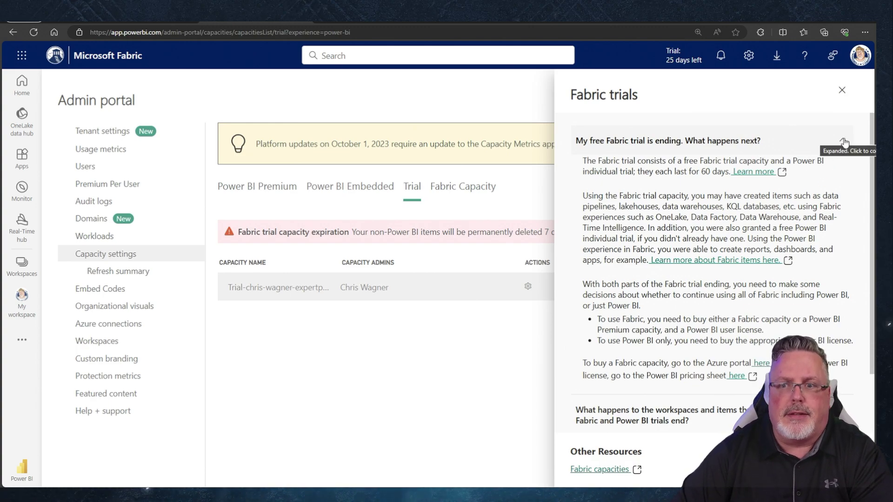
pyautogui.click(844, 141)
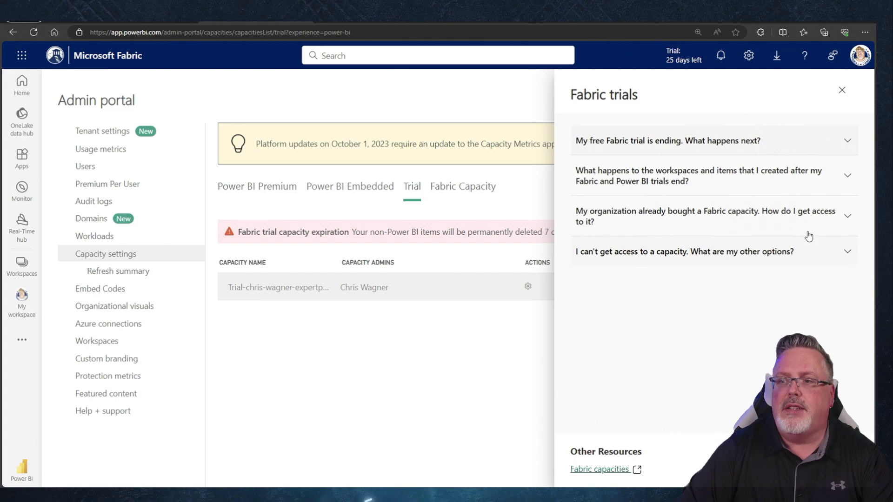
pyautogui.click(779, 183)
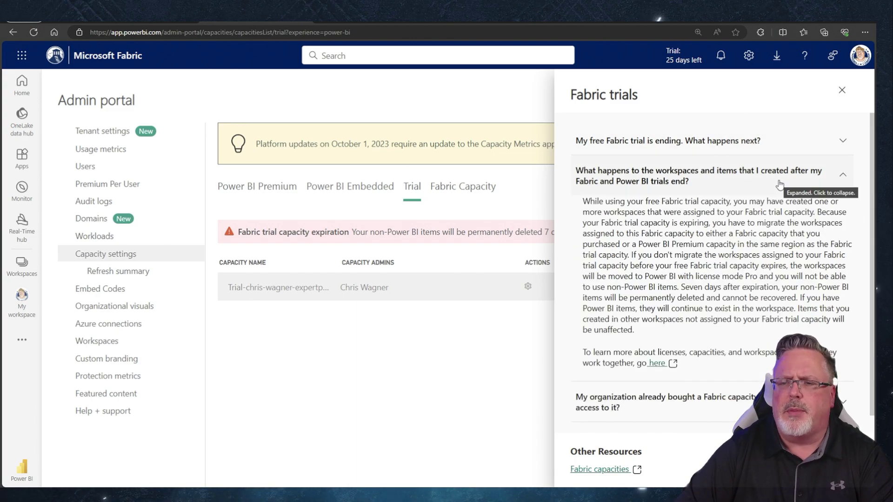
pyautogui.click(776, 186)
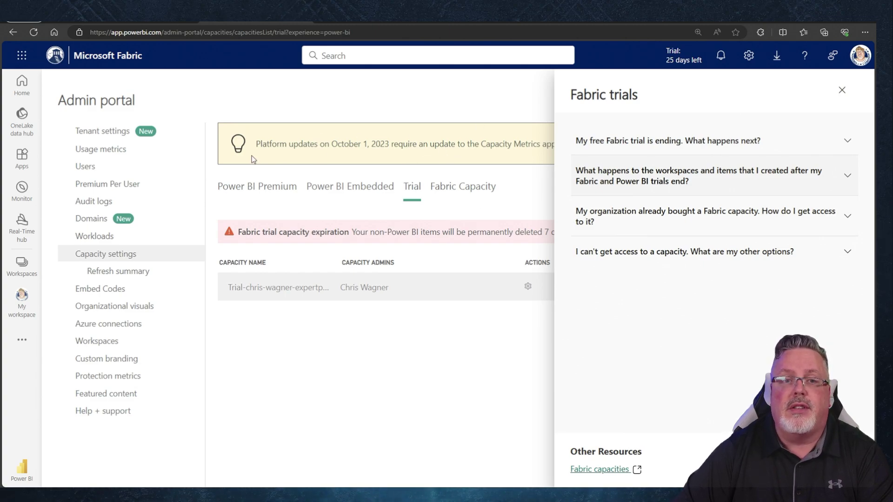
pyautogui.press('Escape')
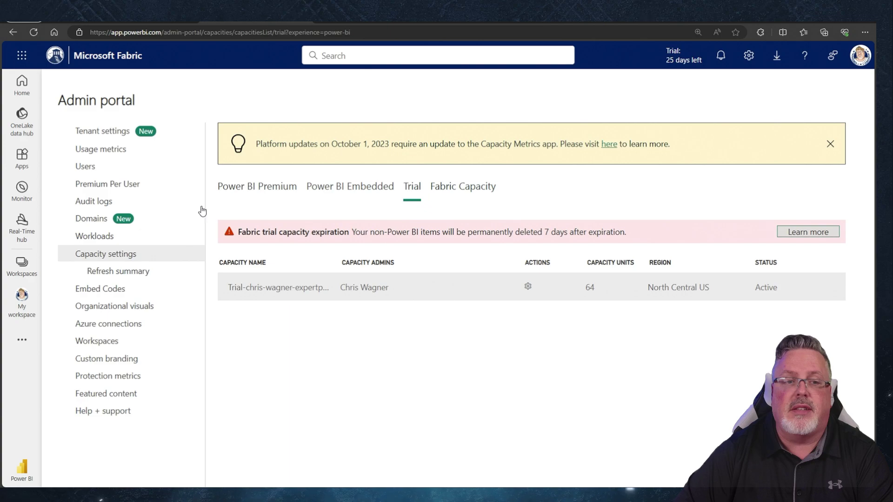
# - Examine the Fabric capacities' SKU, region and status, and return to the trial capacity list
pyautogui.click(463, 189)
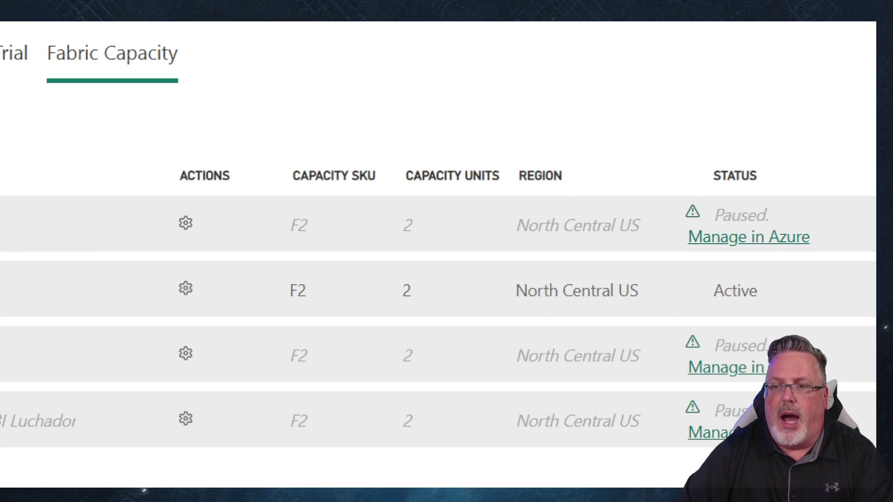
pyautogui.moveTo(661, 160); pyautogui.dragTo(878, 467)
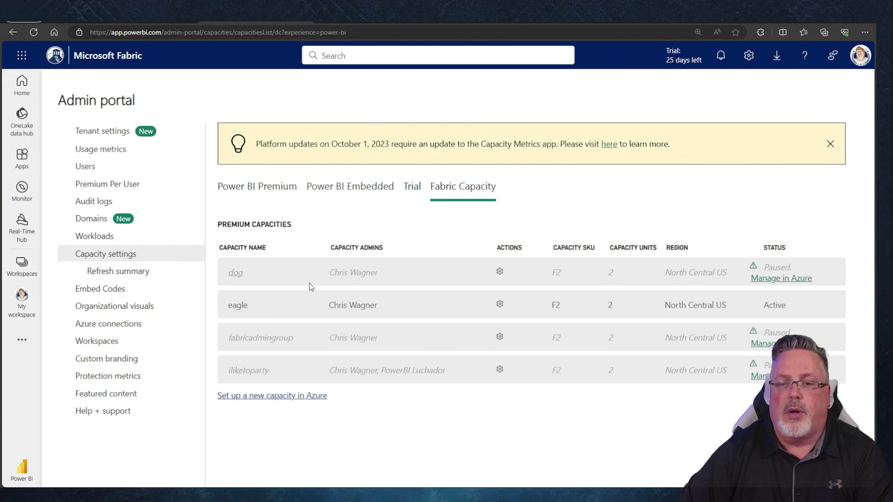
pyautogui.click(412, 193)
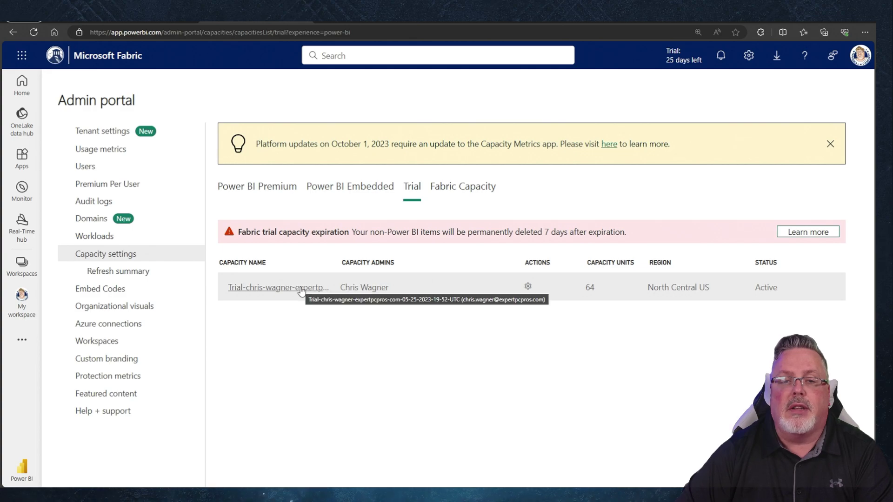
# - Open the trial capacity's details and review its usage report, notifications, Power BI workloads and Data Engineering/Science settings
pyautogui.click(278, 291)
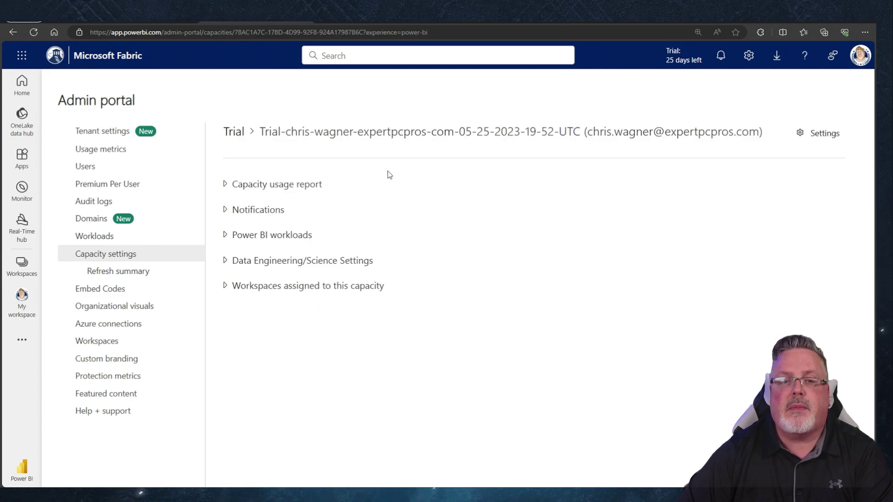
pyautogui.click(226, 185)
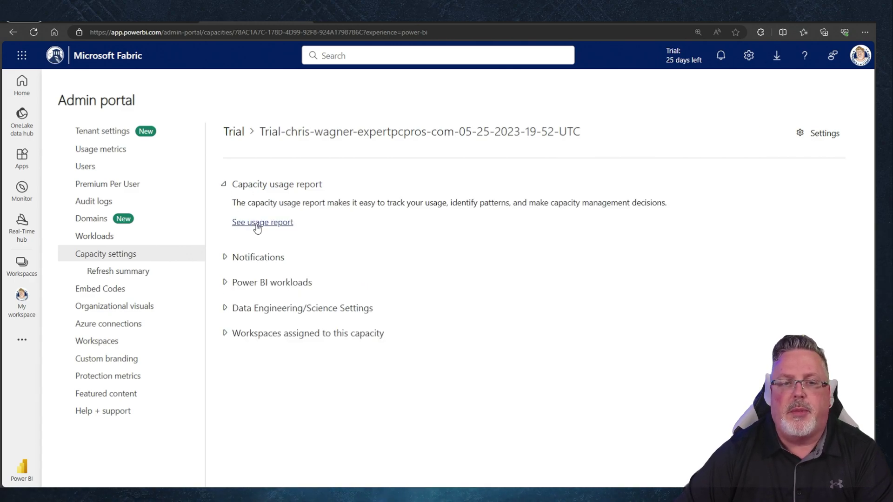
pyautogui.click(224, 185)
pyautogui.click(226, 210)
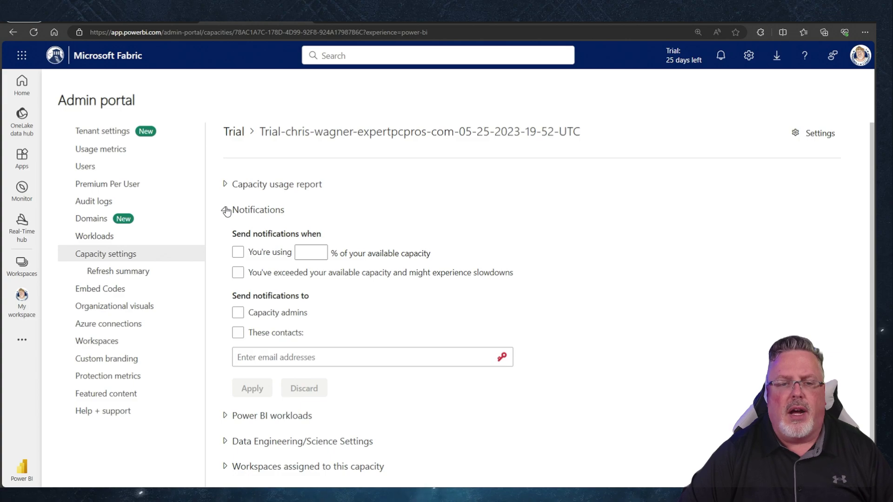
pyautogui.click(226, 211)
pyautogui.click(225, 235)
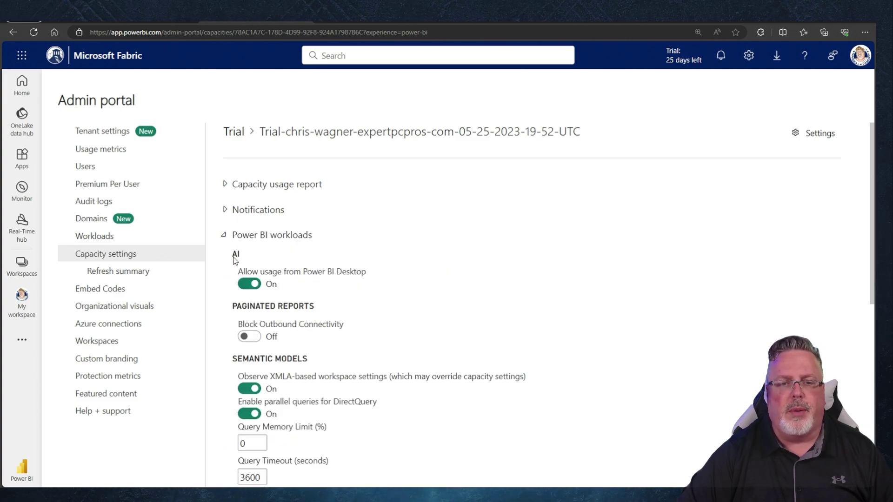
pyautogui.scroll(-4, 237, 288)
pyautogui.scroll(3, 240, 308)
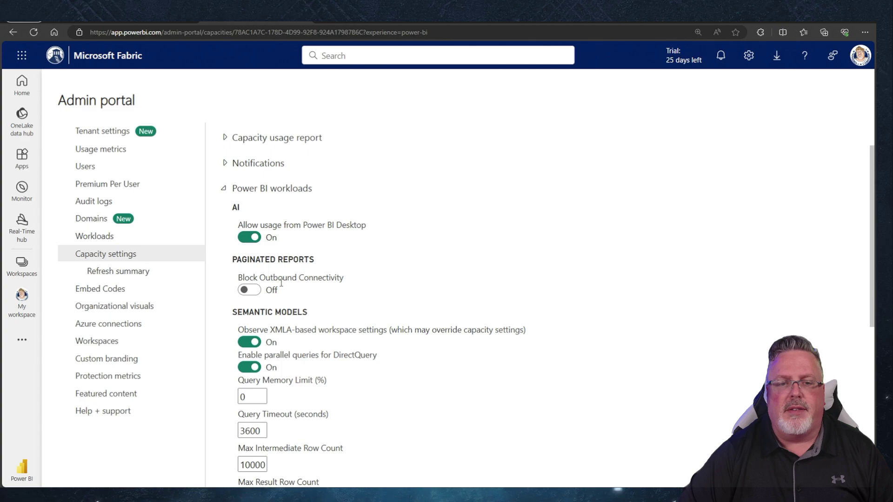
pyautogui.click(227, 189)
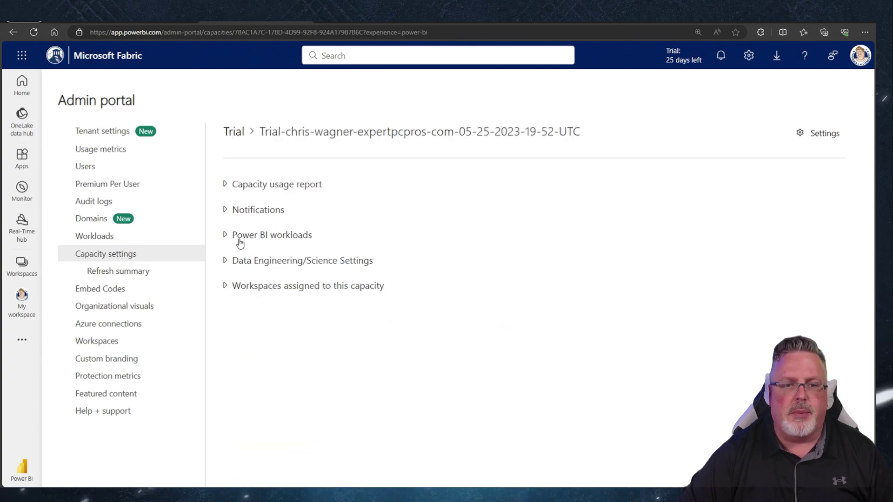
pyautogui.click(230, 262)
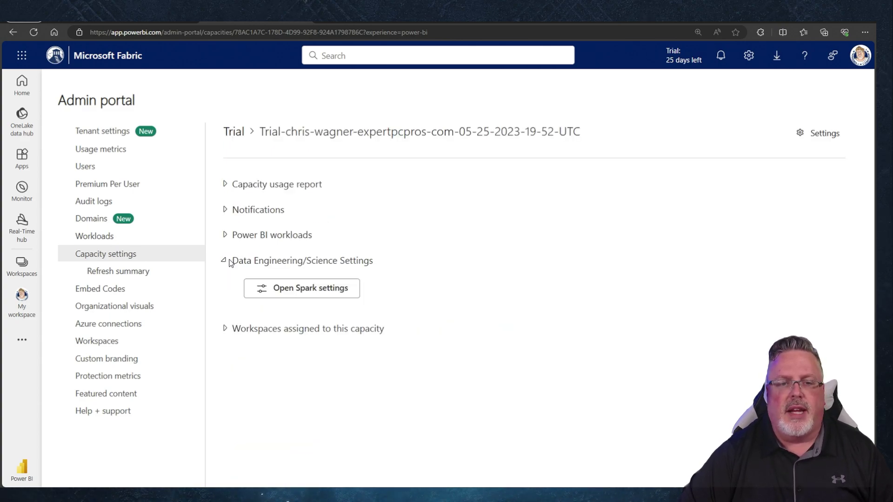
pyautogui.click(223, 261)
# - Expand the workspaces assigned to the trial capacity and browse through all pages of the list
pyautogui.click(225, 286)
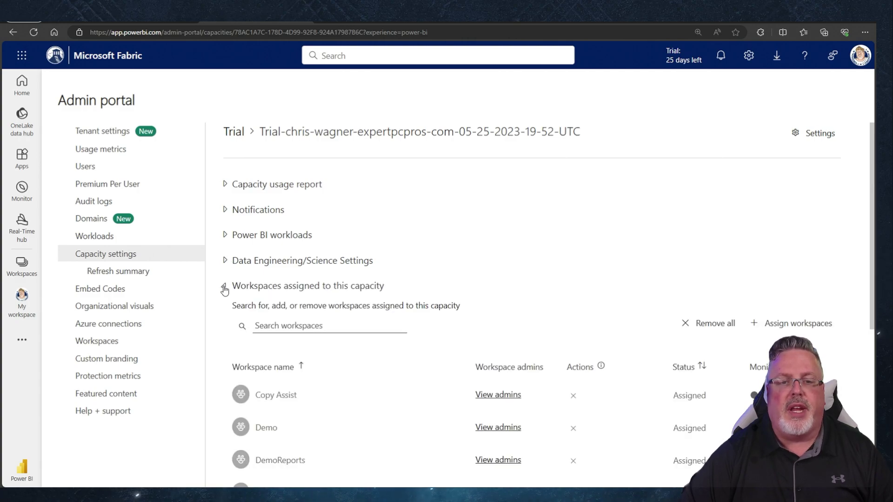
pyautogui.scroll(-1, 227, 298)
pyautogui.scroll(-3, 226, 298)
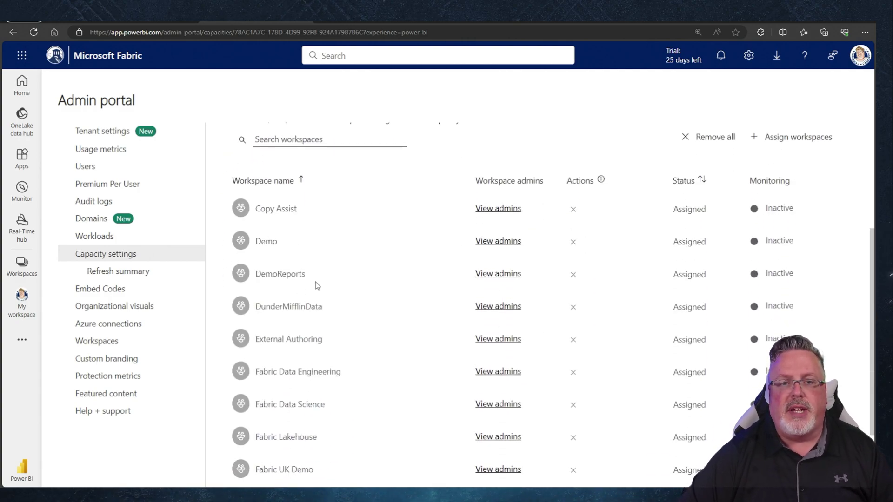
pyautogui.scroll(2, 315, 282)
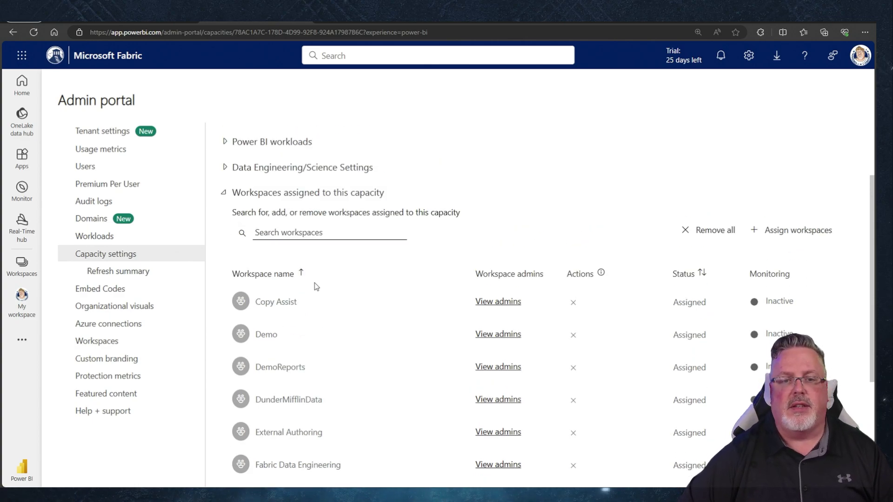
pyautogui.scroll(-4, 314, 282)
pyautogui.click(478, 435)
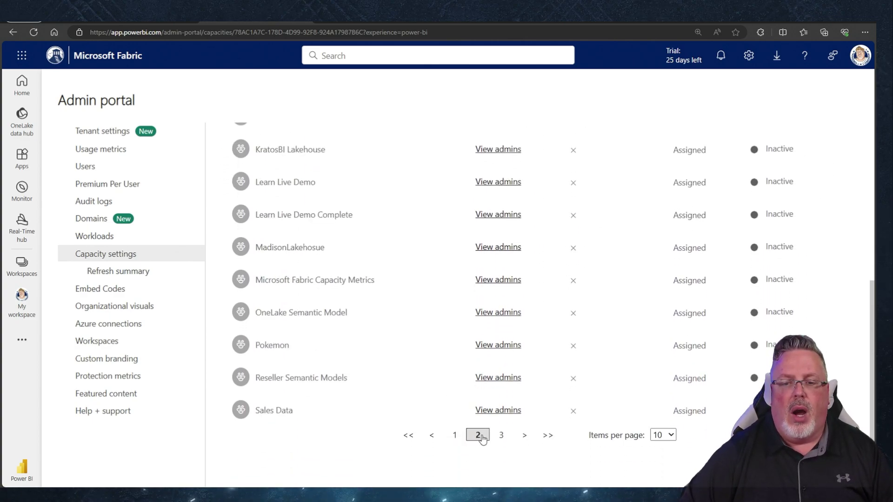
pyautogui.click(494, 436)
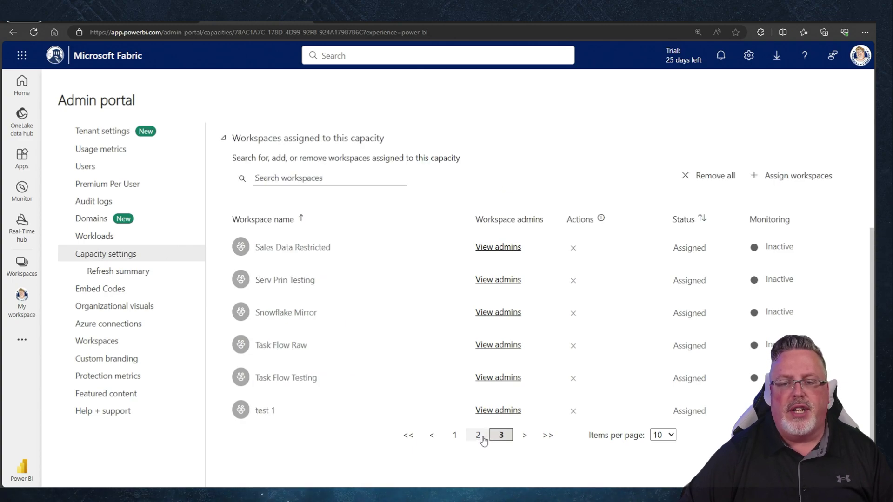
pyautogui.click(455, 435)
pyautogui.click(498, 436)
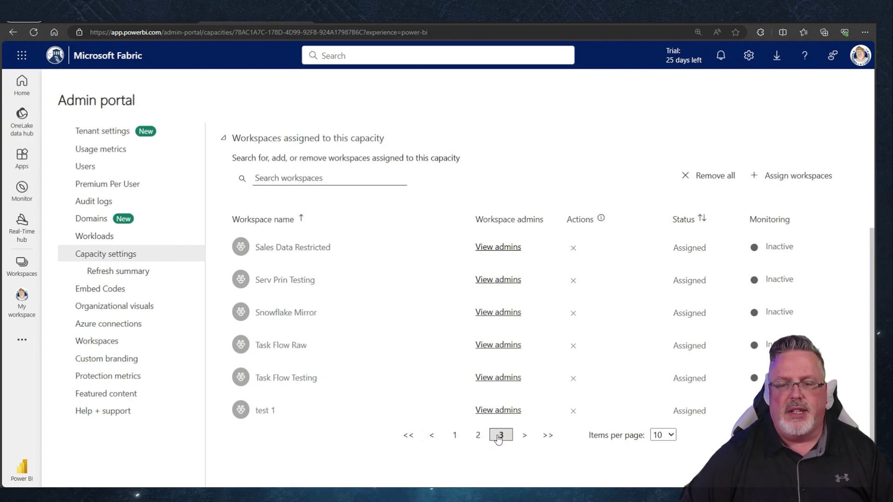
pyautogui.click(431, 436)
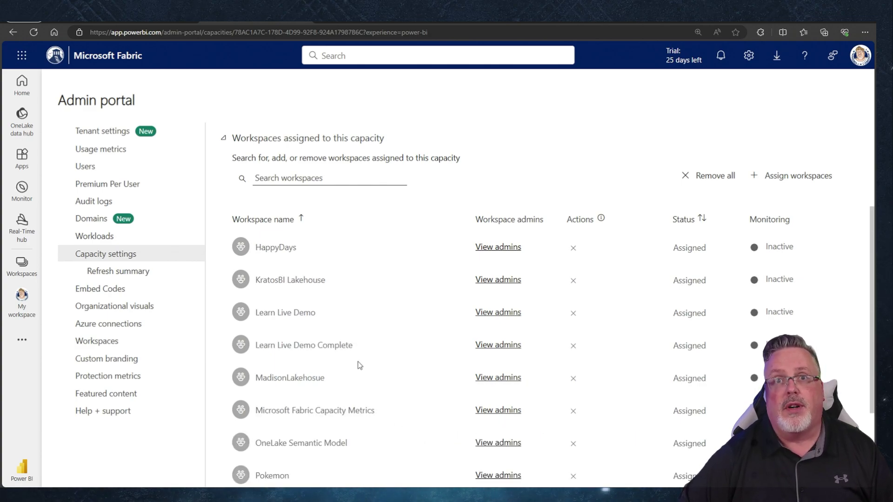
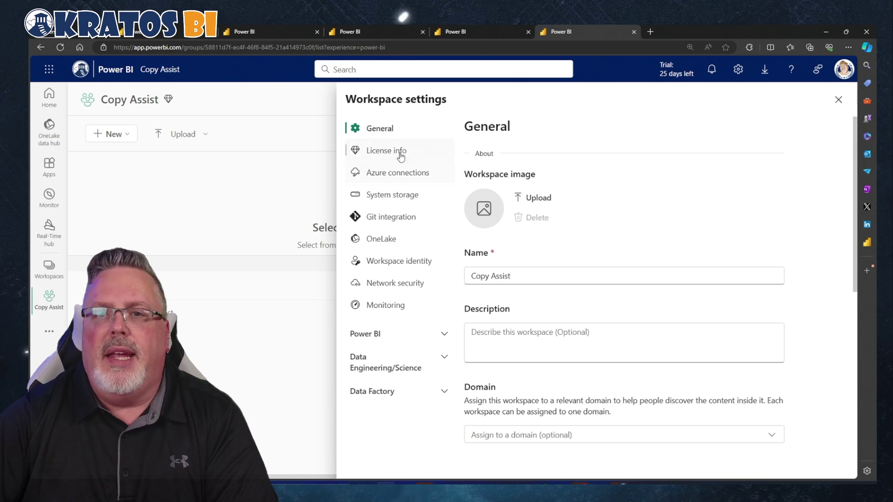
# - Open the Copy Assist workspace's license info and examine its current license configuration
pyautogui.click(395, 154)
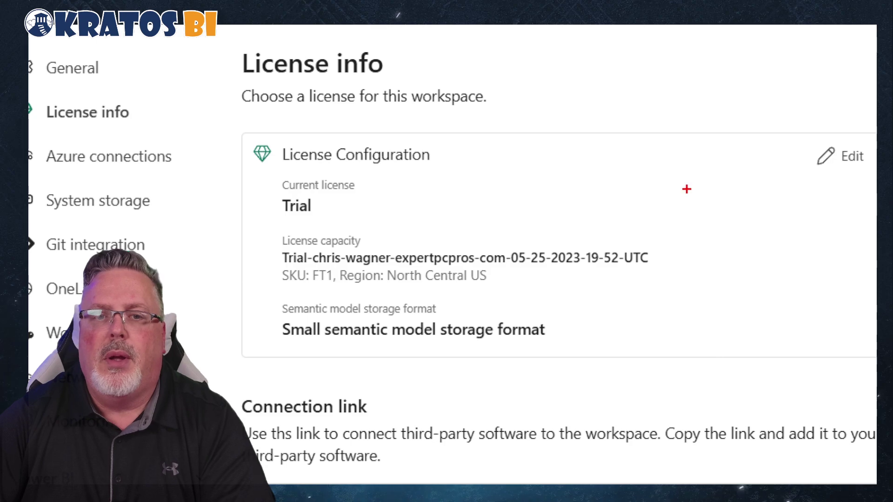
pyautogui.moveTo(249, 128)
pyautogui.mouseDown()
pyautogui.moveTo(550, 346)
pyautogui.moveTo(742, 376)
pyautogui.mouseUp()
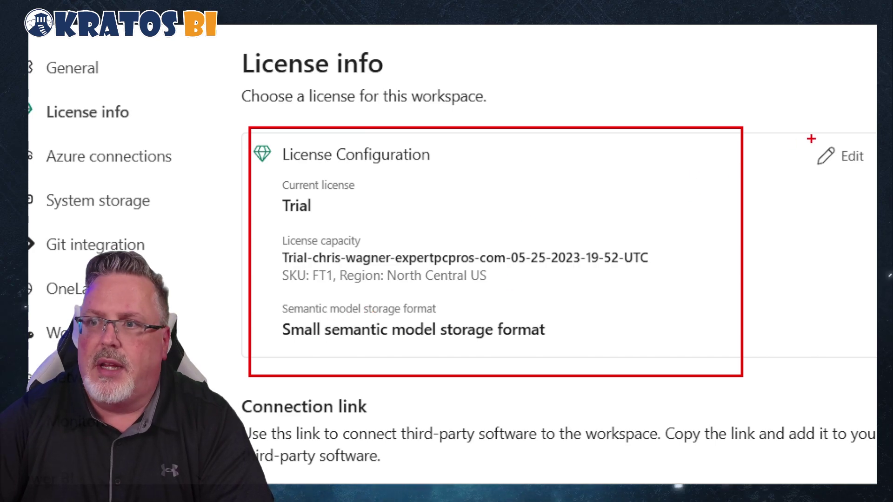
pyautogui.moveTo(804, 132); pyautogui.dragTo(875, 182)
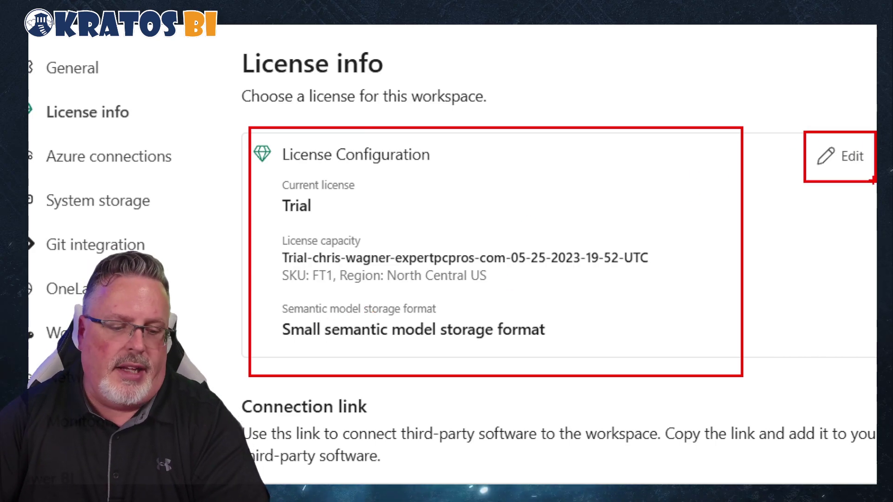
# - Change the Copy Assist workspace's license mode to Fabric capacity, using the eagle - North Central US capacity with small semantic model storage format
pyautogui.click(844, 160)
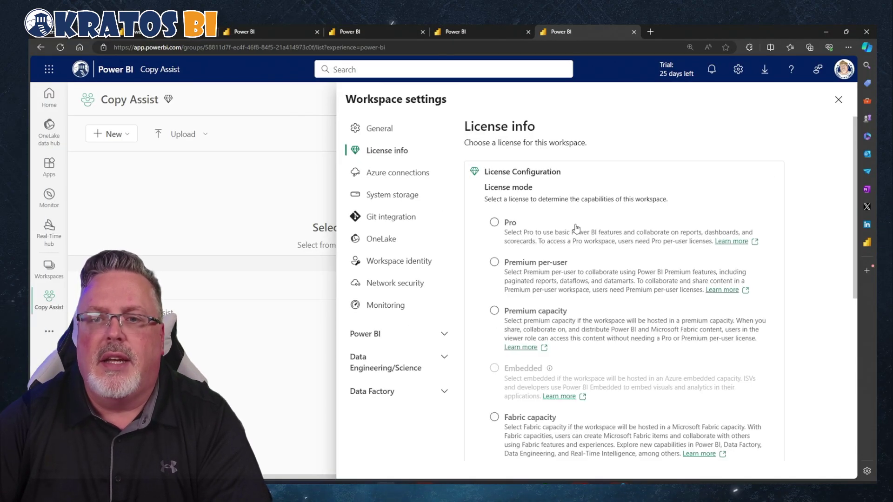
pyautogui.scroll(-2, 576, 228)
pyautogui.scroll(1, 553, 158)
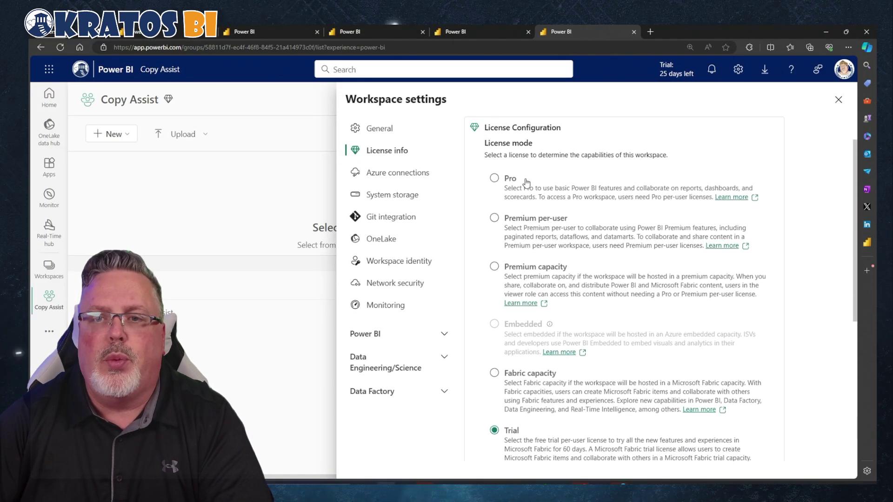
pyautogui.scroll(-3, 572, 185)
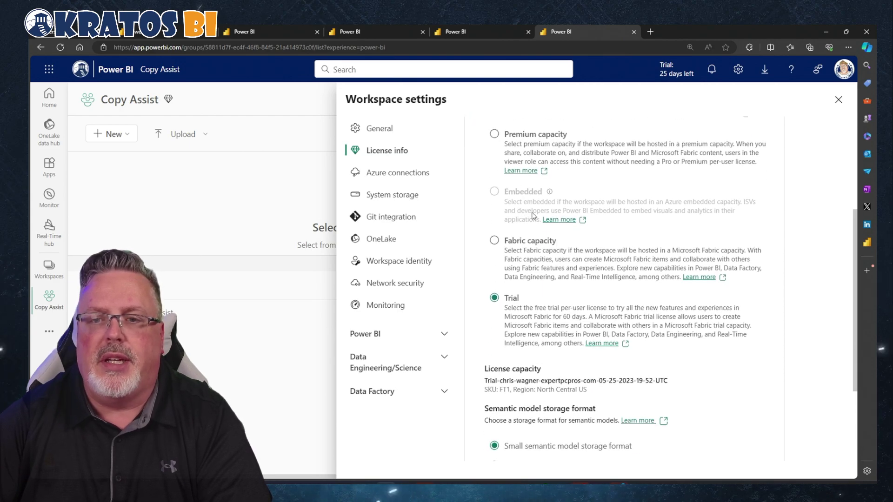
pyautogui.click(495, 241)
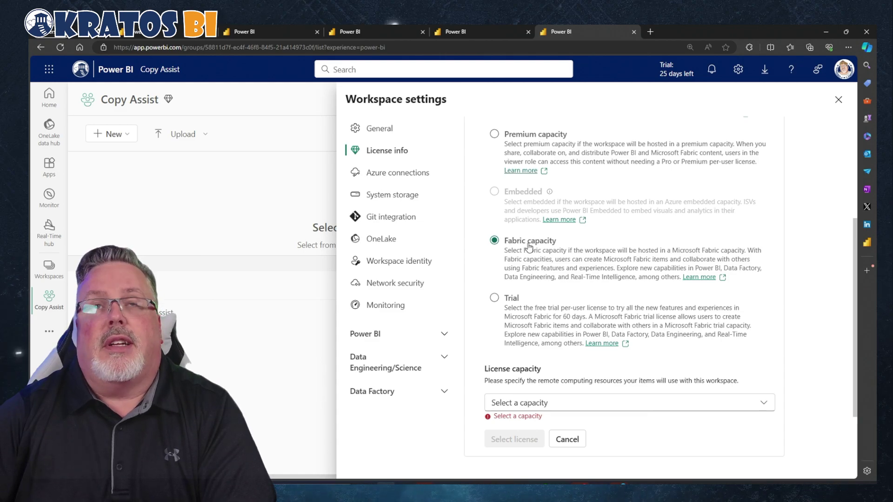
pyautogui.scroll(-2, 548, 278)
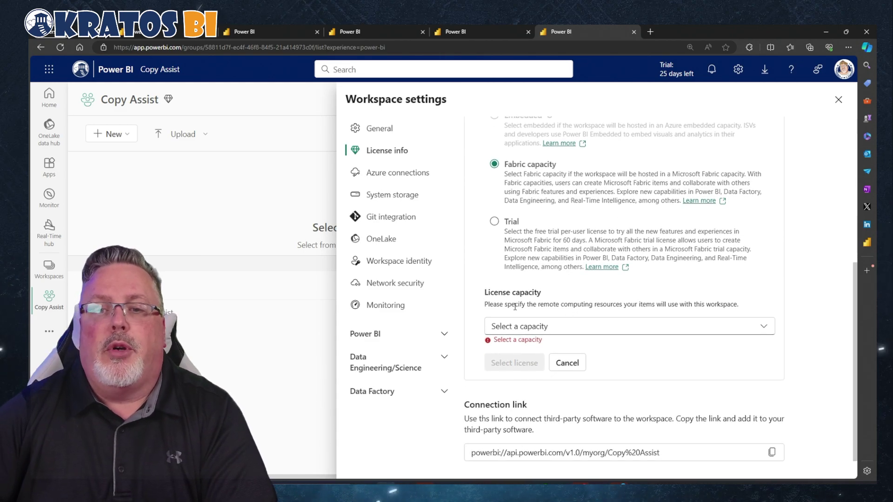
pyautogui.click(591, 327)
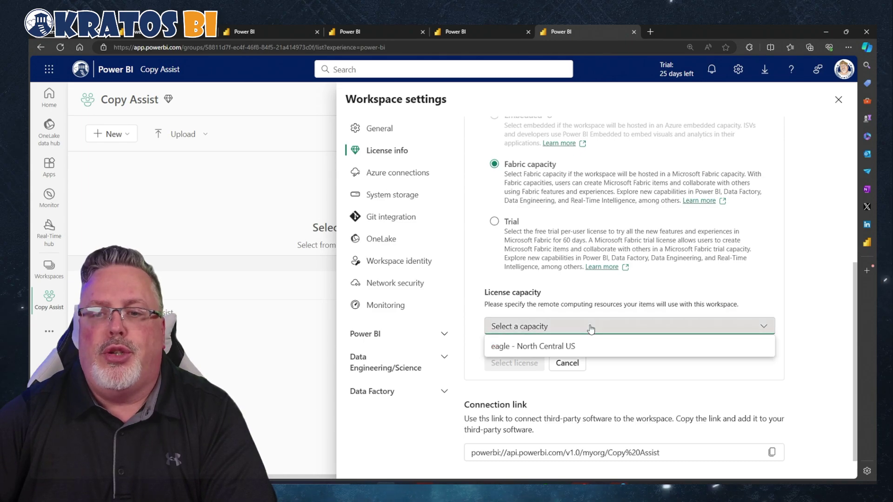
pyautogui.click(554, 349)
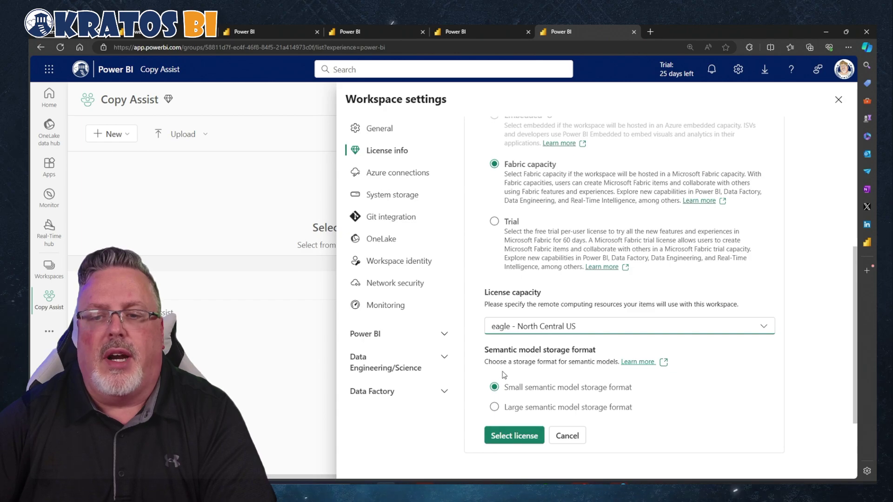
pyautogui.click(511, 435)
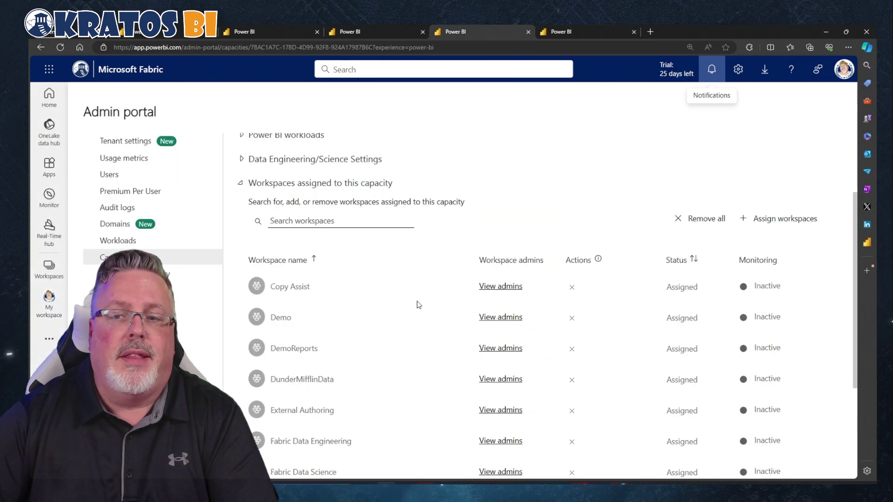
# - Look over the remaining workspaces assigned to the trial capacity in the admin portal
pyautogui.scroll(-3, 418, 305)
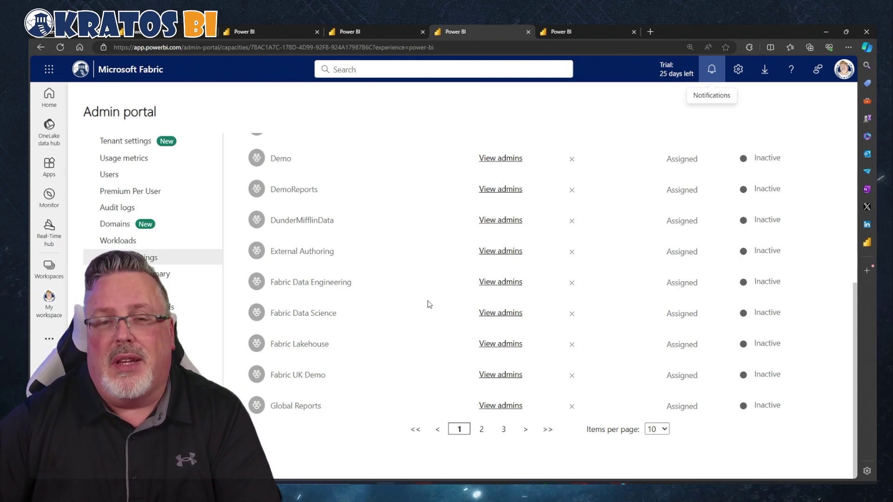
pyautogui.scroll(3, 429, 305)
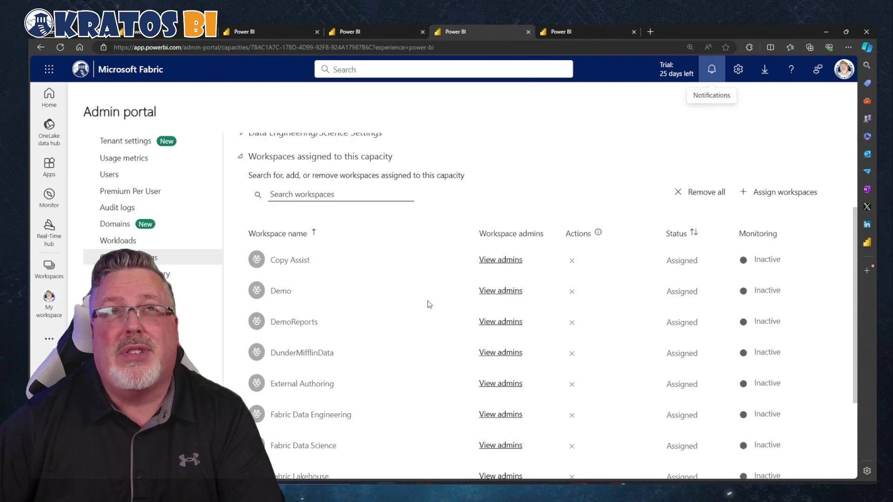